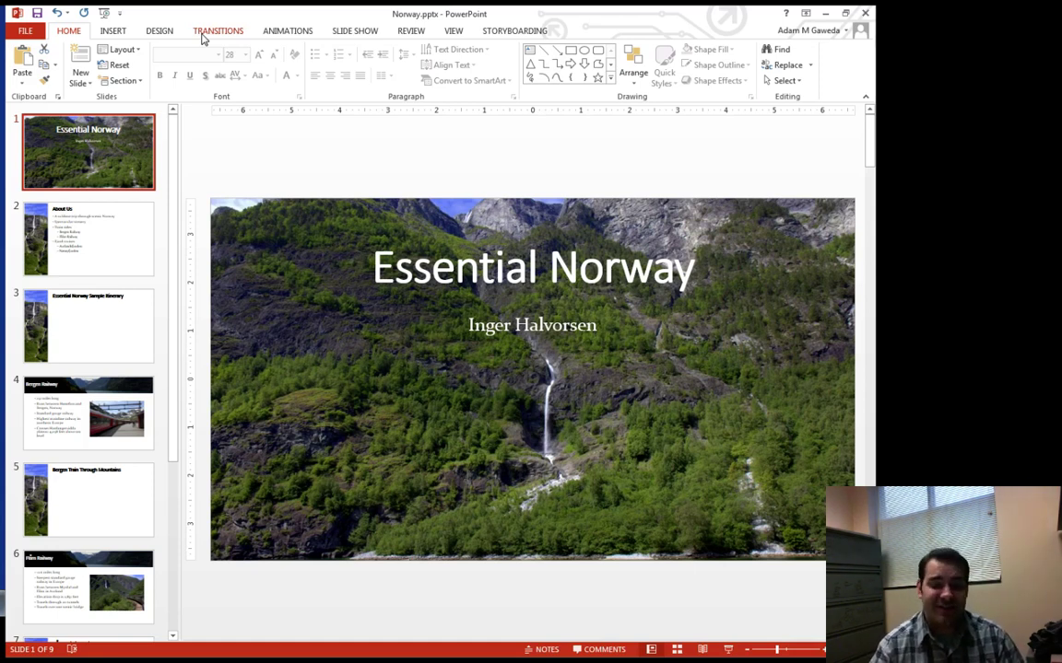
Bring up the full gallery of transition effects for the Essential Norway title slide
{"action": "left_click", "coordinate": [204, 35]}
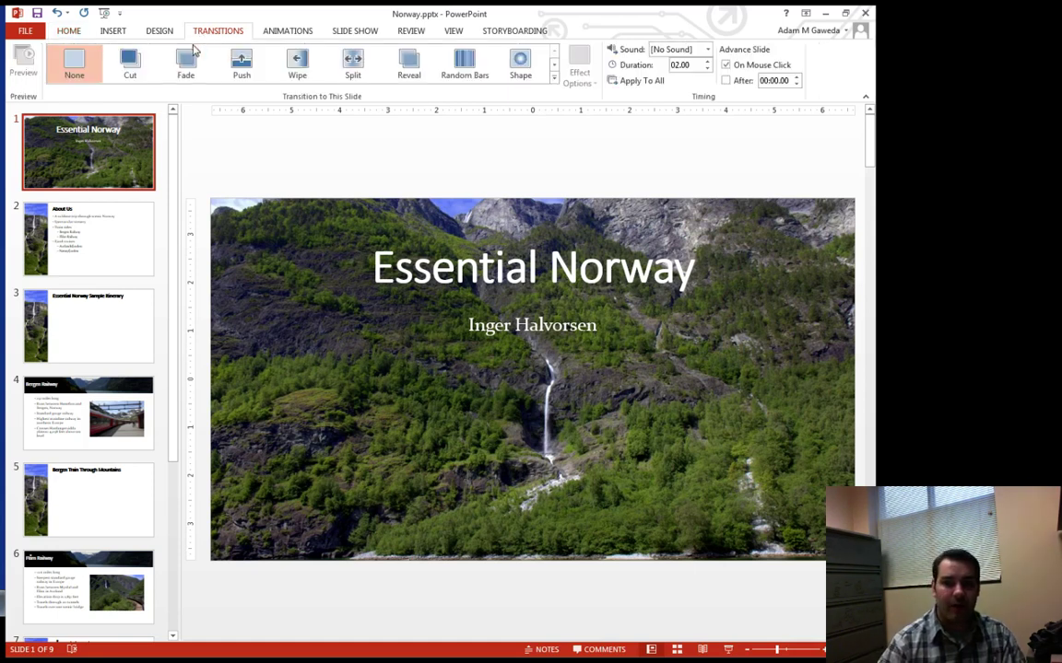
{"action": "left_click", "coordinate": [553, 81]}
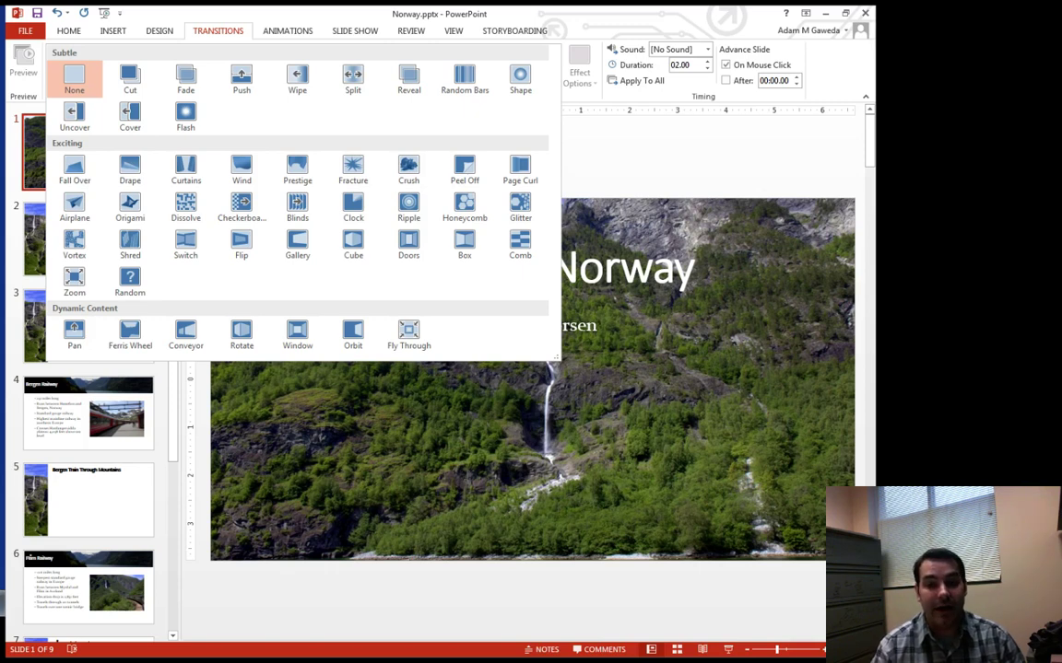
Apply Curtains, then Glitter, to the title slide and expand the effects gallery again
{"action": "left_click", "coordinate": [185, 171]}
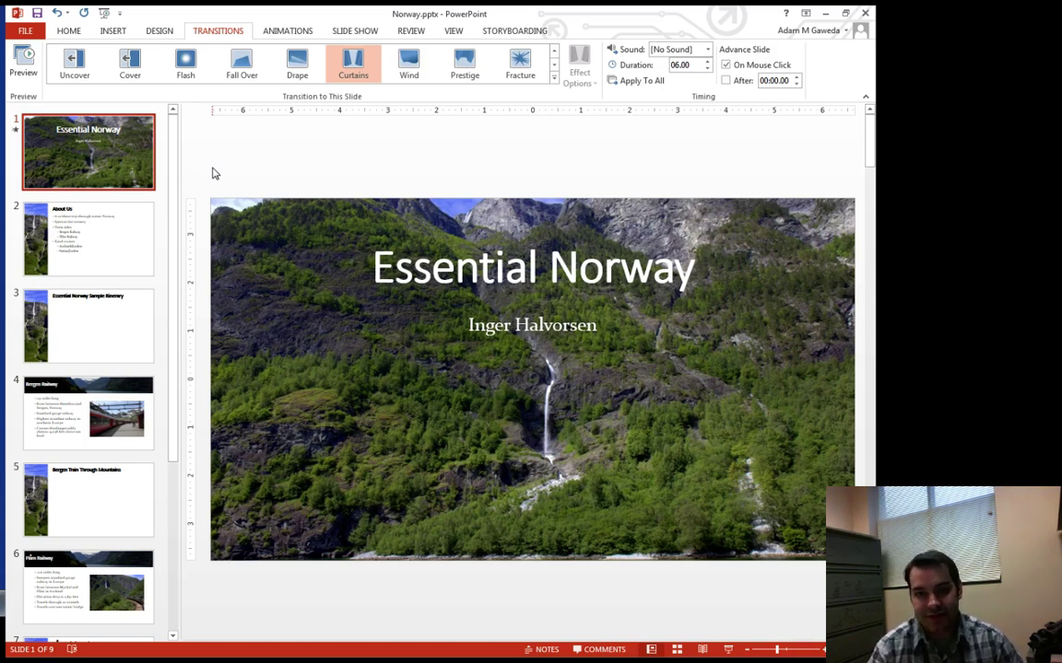
{"action": "left_click", "coordinate": [554, 78]}
{"action": "left_click", "coordinate": [520, 208]}
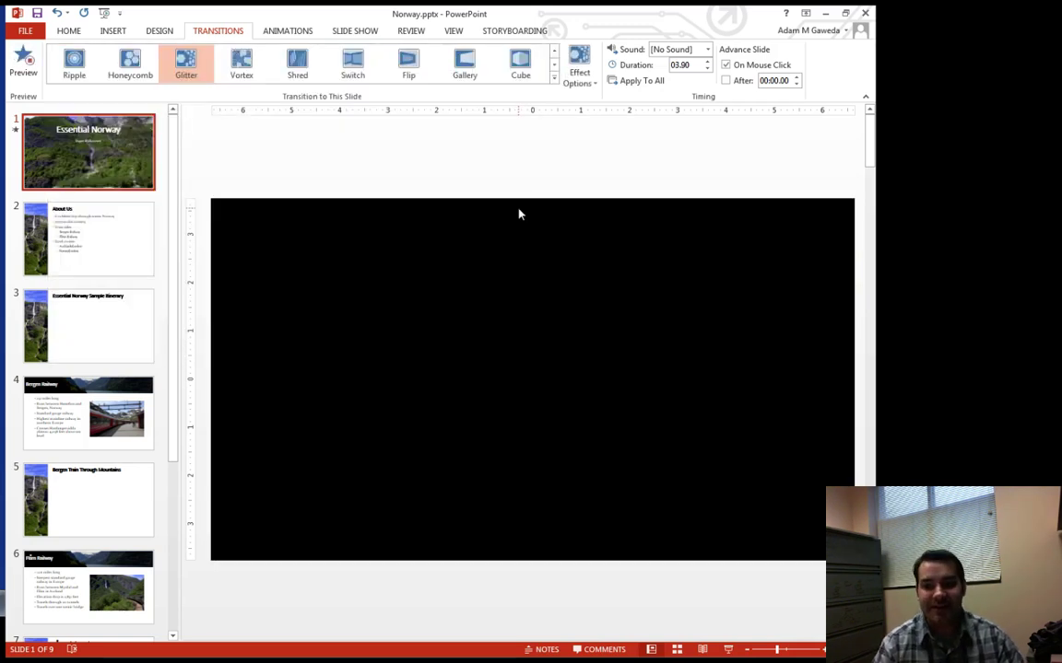
{"action": "left_click", "coordinate": [553, 77]}
Reset the title slide's transition to None, then visit About Us and return to slide 1
{"action": "left_click", "coordinate": [74, 79]}
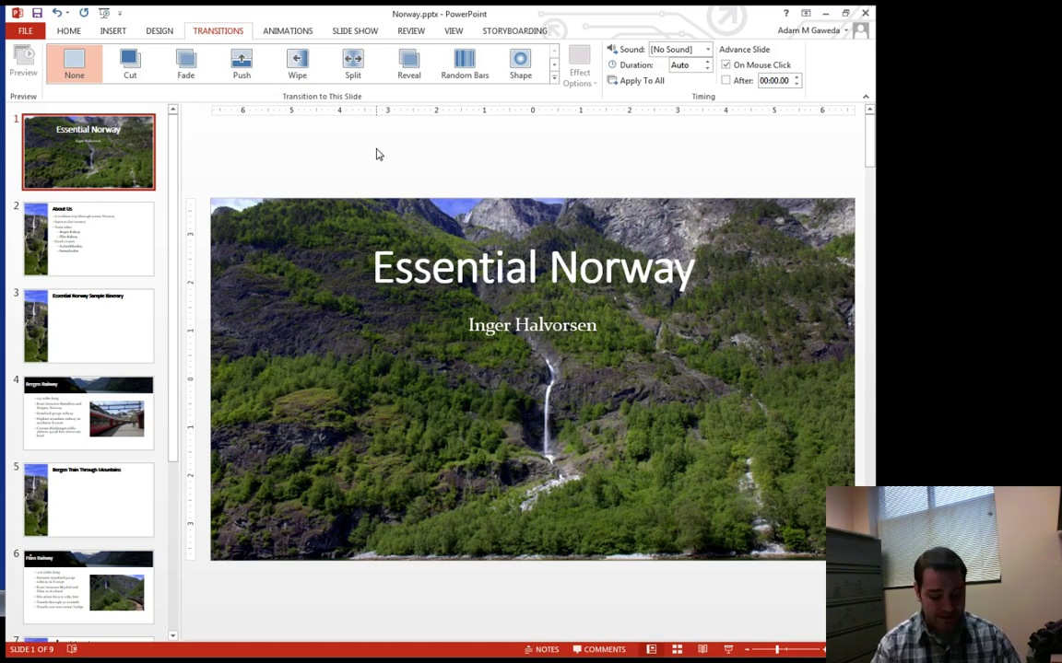
{"action": "key", "text": "Down"}
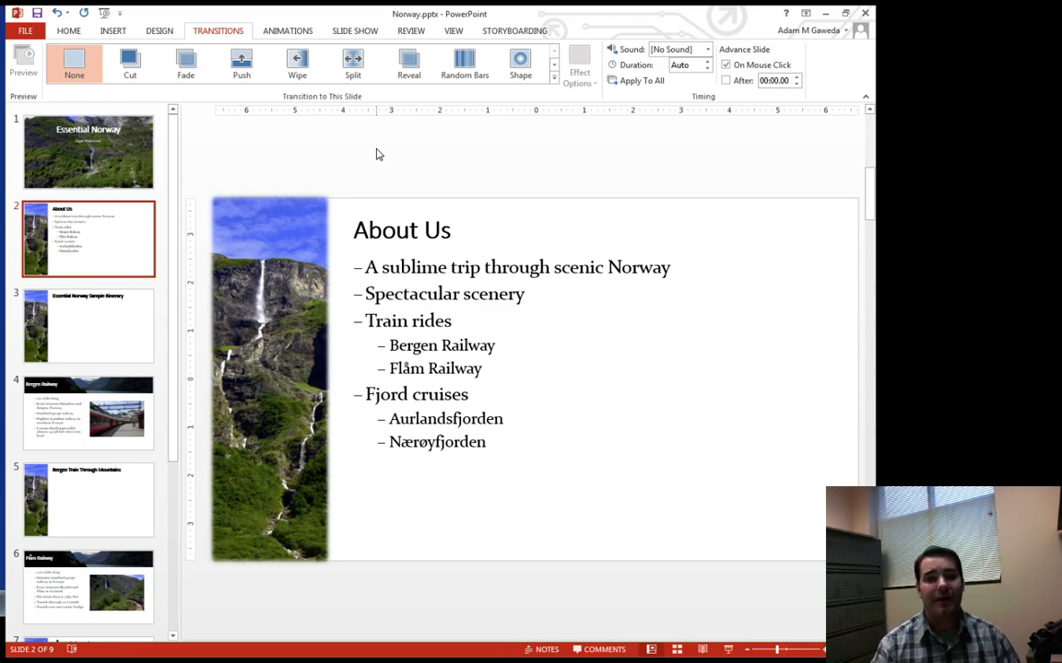
{"action": "key", "text": "Up"}
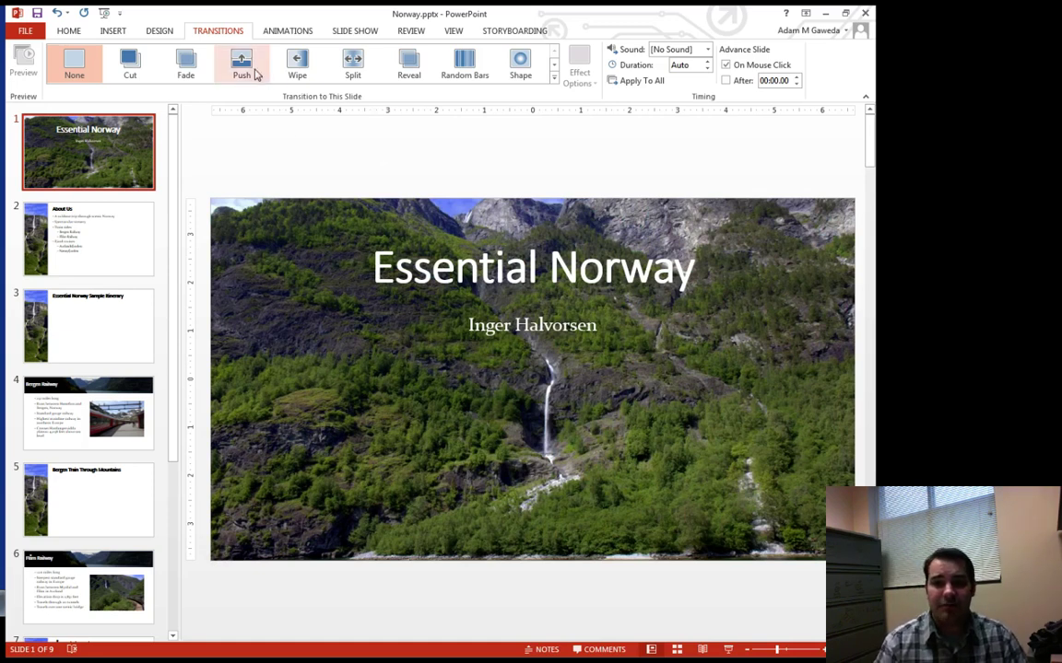
Try the Flash transition on the title slide, then switch it to Push
{"action": "left_click", "coordinate": [553, 78]}
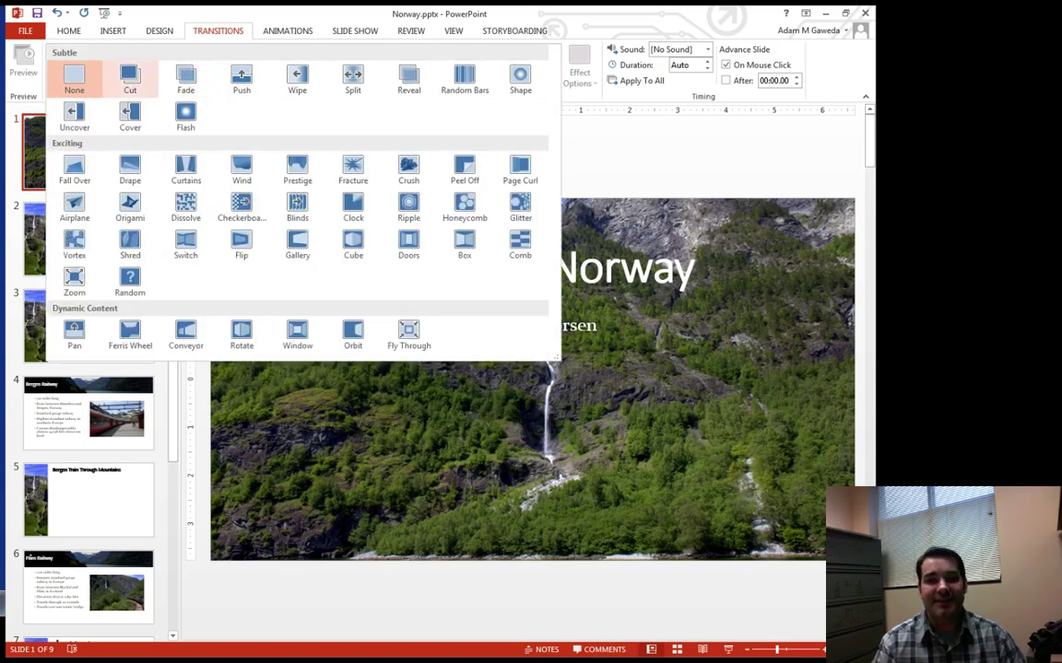
{"action": "left_click", "coordinate": [186, 81]}
{"action": "left_click", "coordinate": [191, 123]}
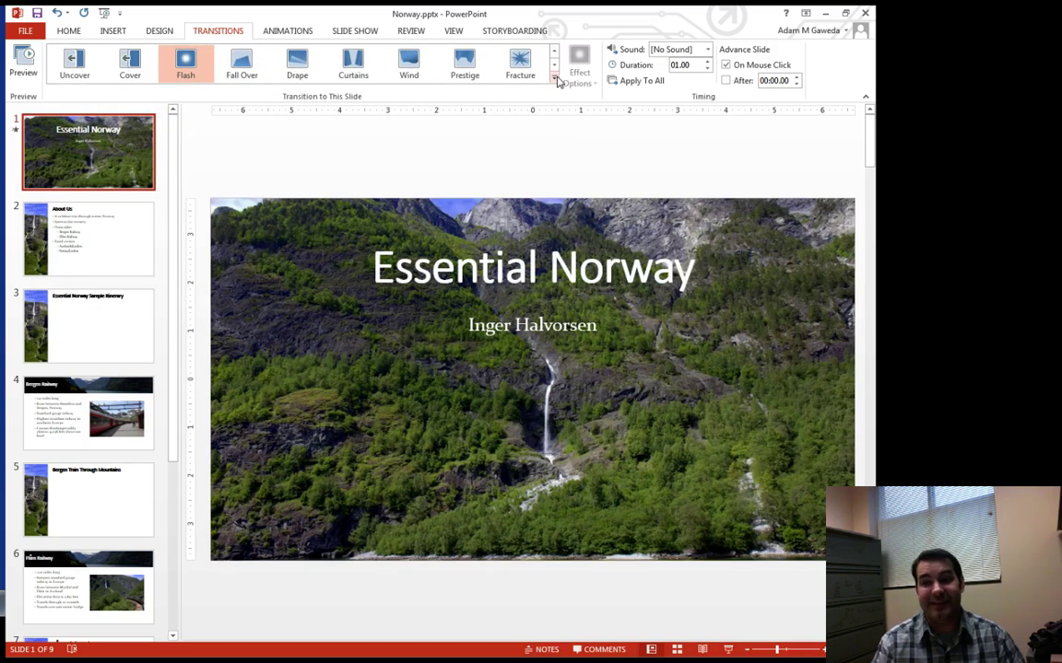
{"action": "left_click", "coordinate": [554, 78]}
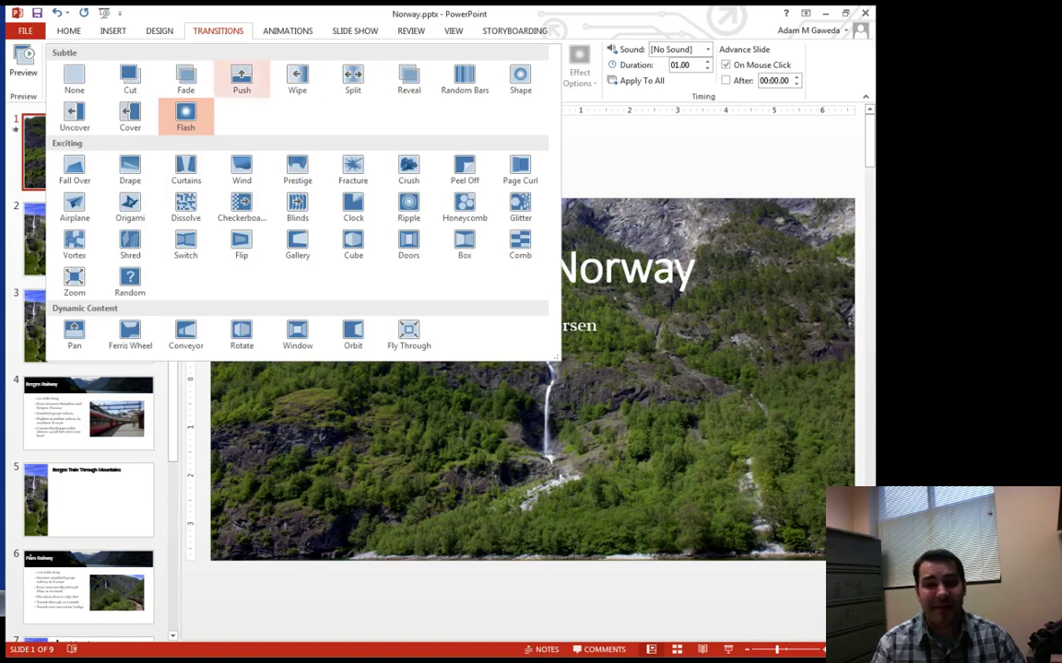
{"action": "left_click", "coordinate": [241, 81]}
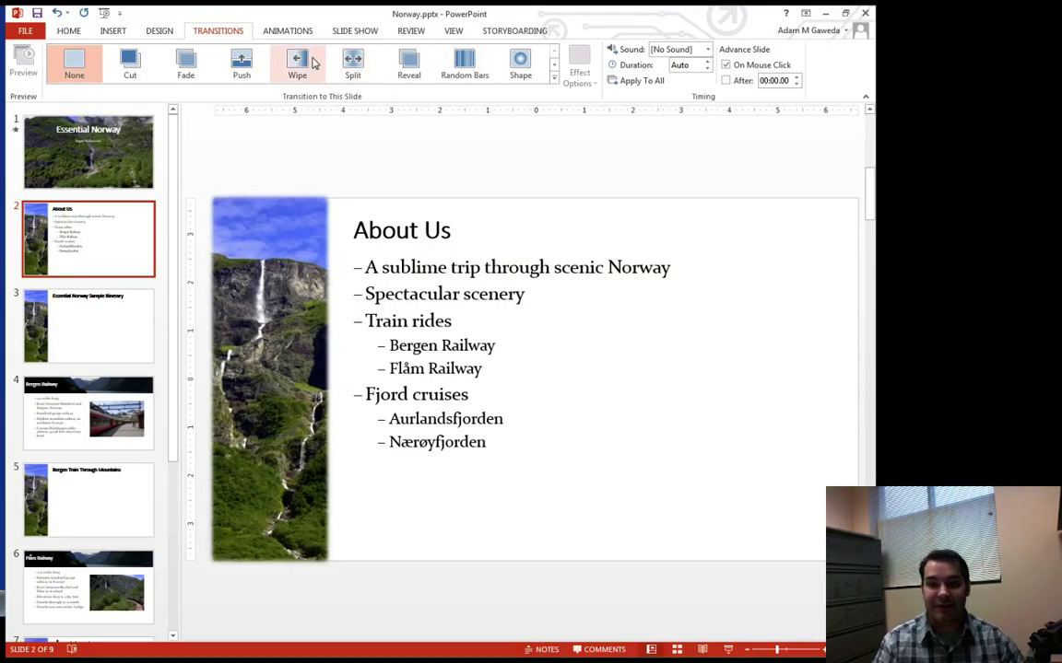
Apply Push to every slide from the title slide and preview the slideshow before exiting
{"action": "left_click", "coordinate": [147, 124]}
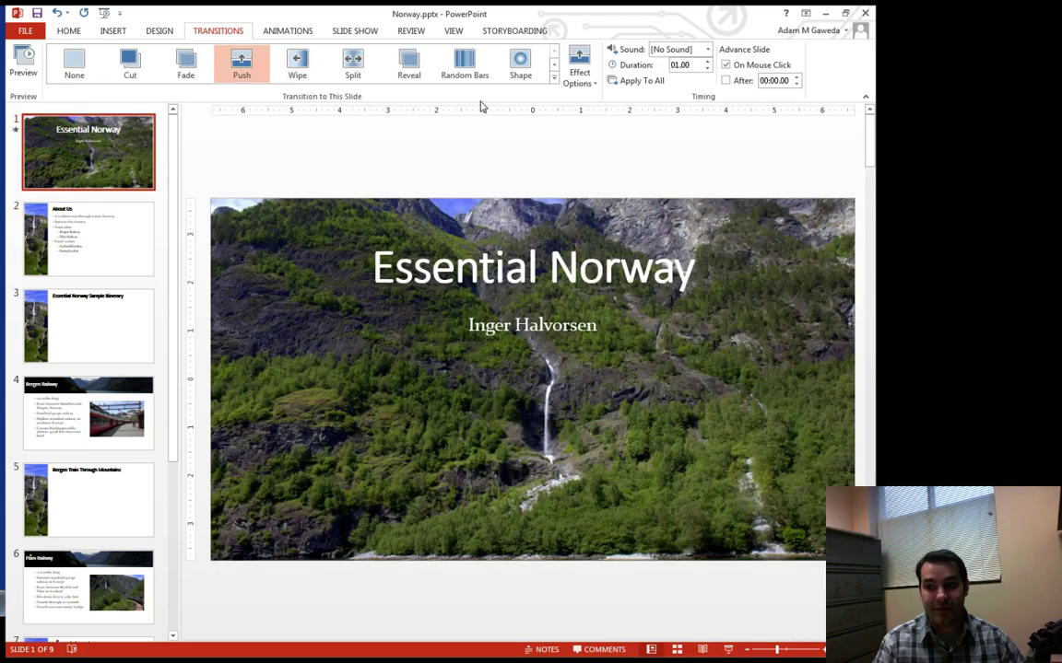
{"action": "left_click", "coordinate": [625, 86]}
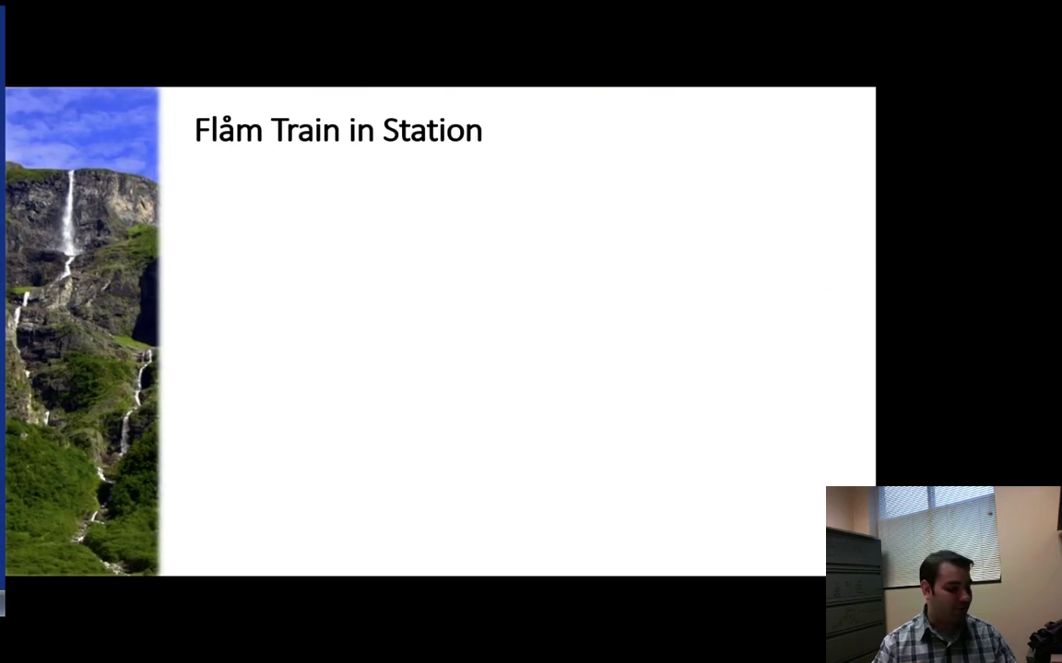
{"action": "key", "text": "Escape"}
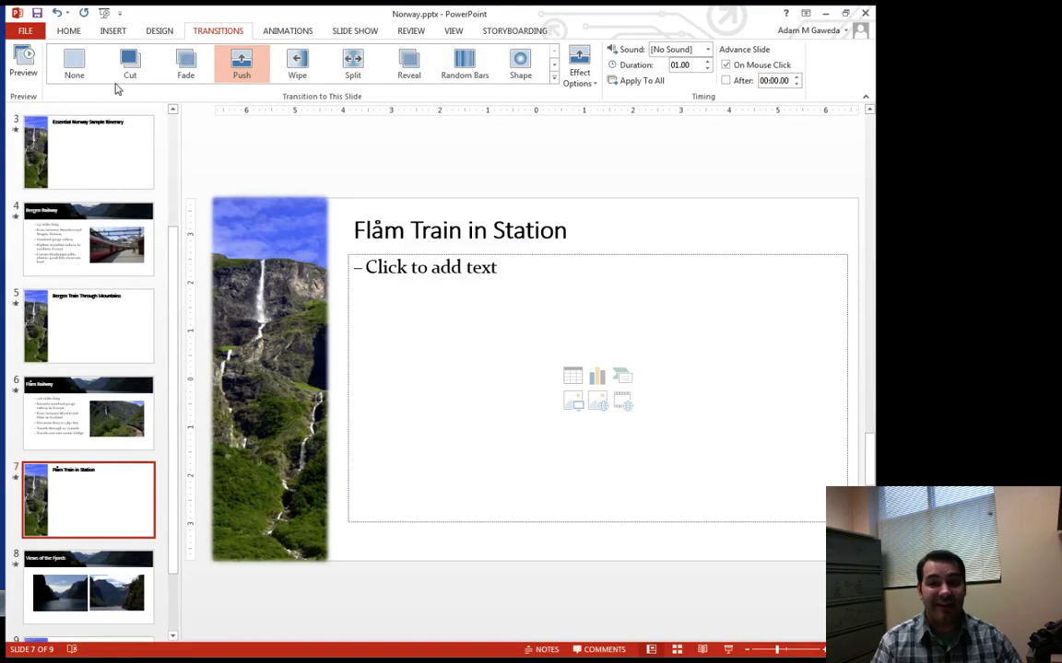
Set the Flåm Train slide to None, then the title slide to None after trying Uncover
{"action": "left_click", "coordinate": [75, 73]}
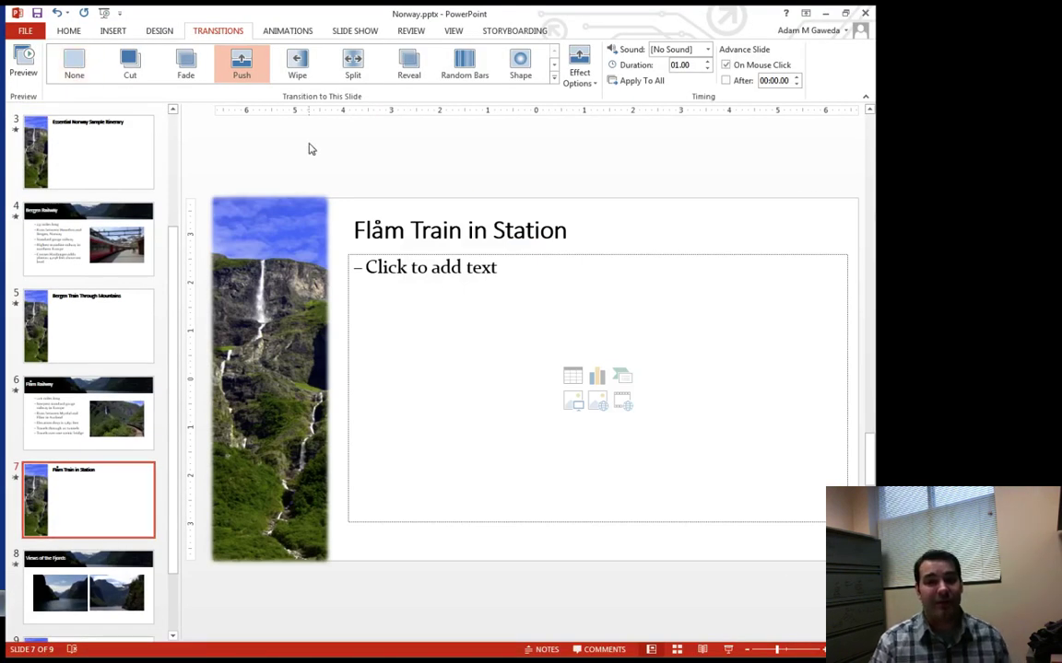
{"action": "left_click_drag", "start_coordinate": [173, 236], "coordinate": [172, 129]}
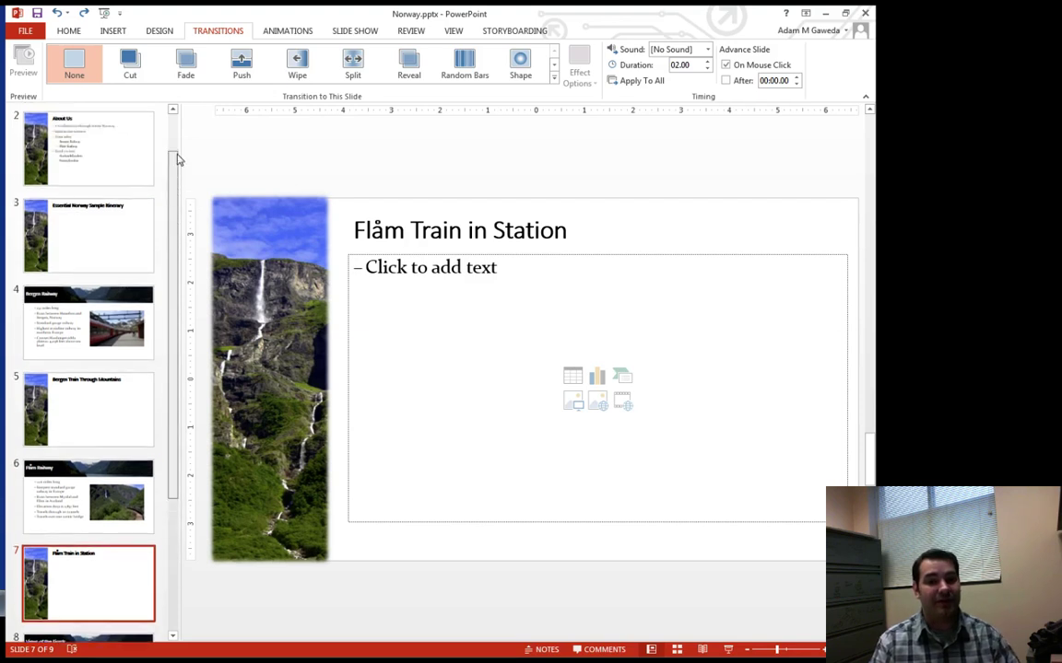
{"action": "left_click", "coordinate": [73, 162]}
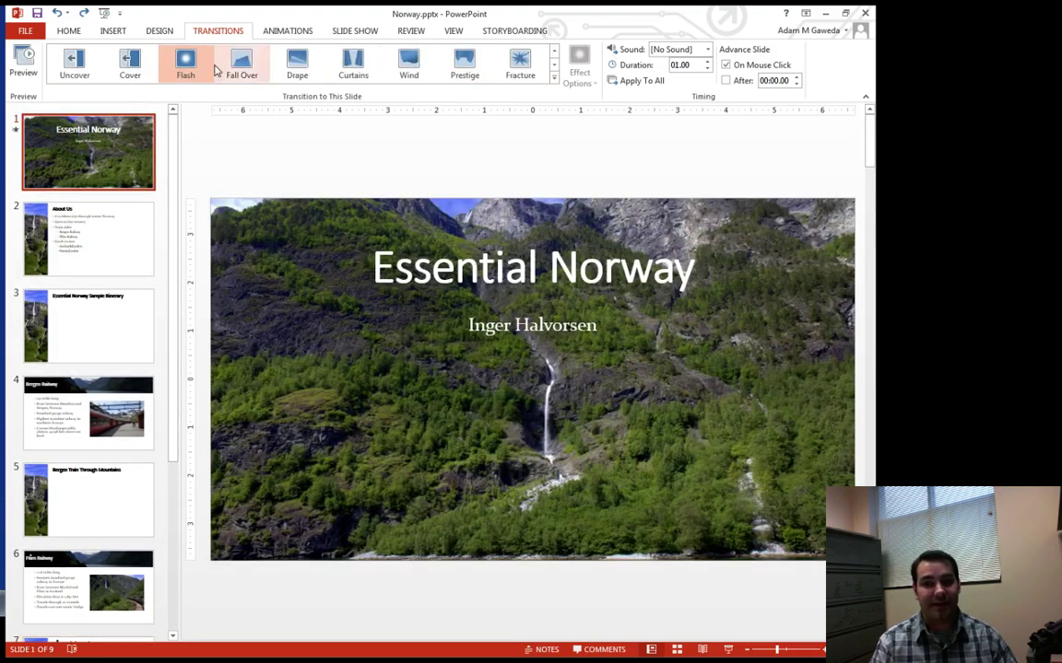
{"action": "left_click", "coordinate": [75, 64]}
{"action": "left_click", "coordinate": [554, 77]}
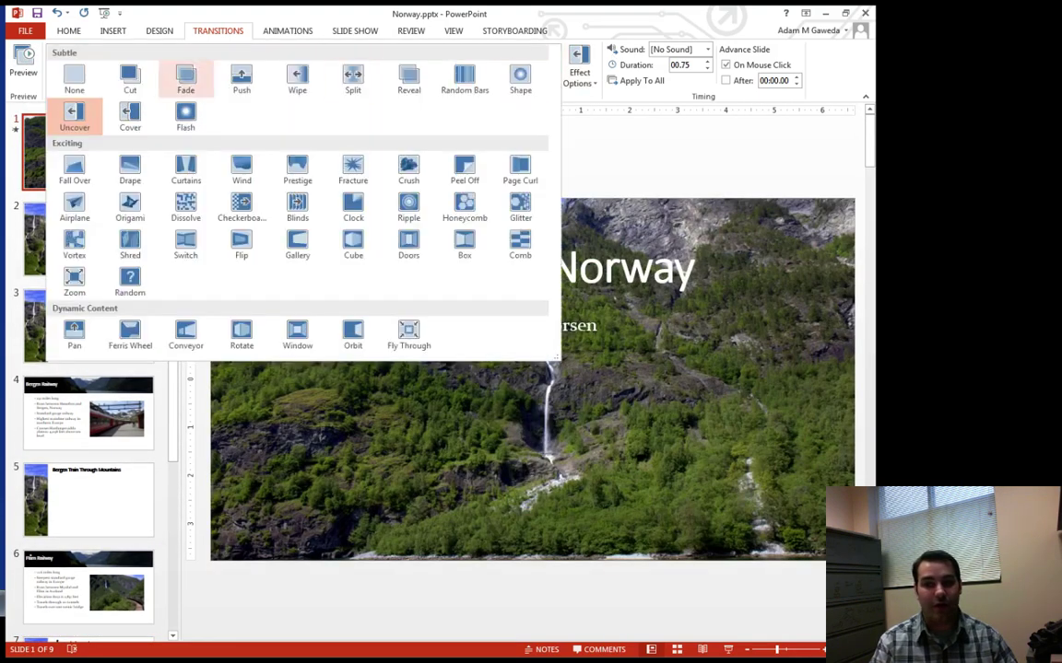
{"action": "left_click", "coordinate": [74, 92]}
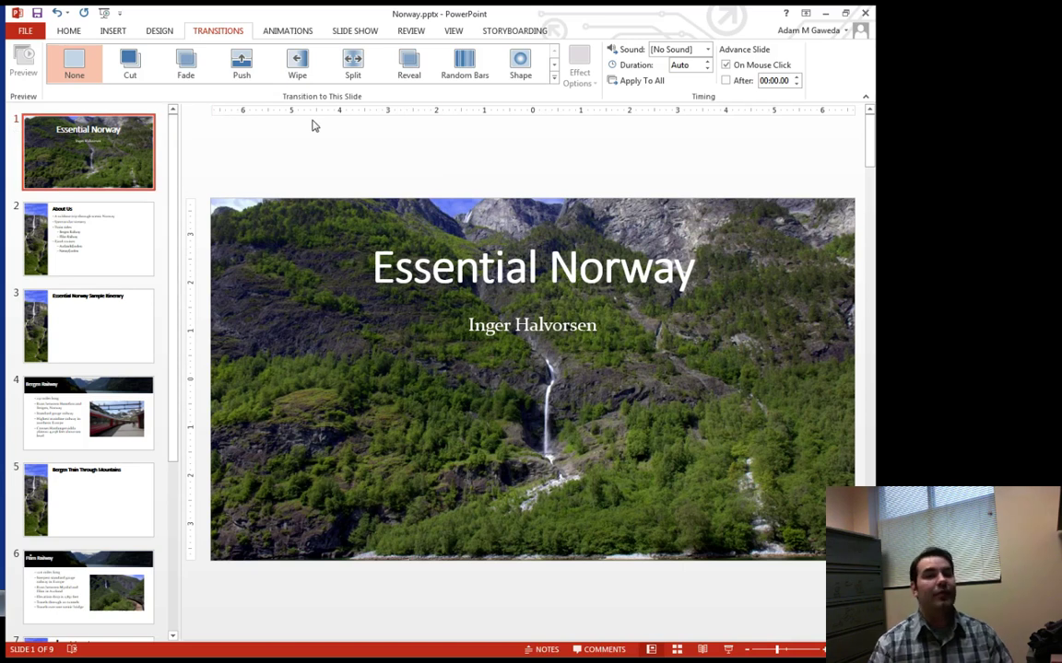